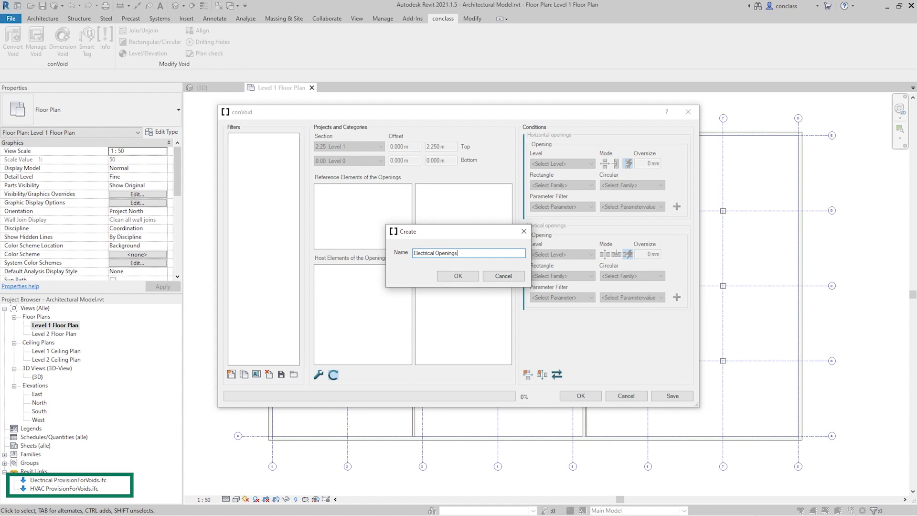
Create the Electrical Openings filter and set its section range from Level 0 up to Level 3 FF
{"action": "left_click", "coordinate": [456, 277]}
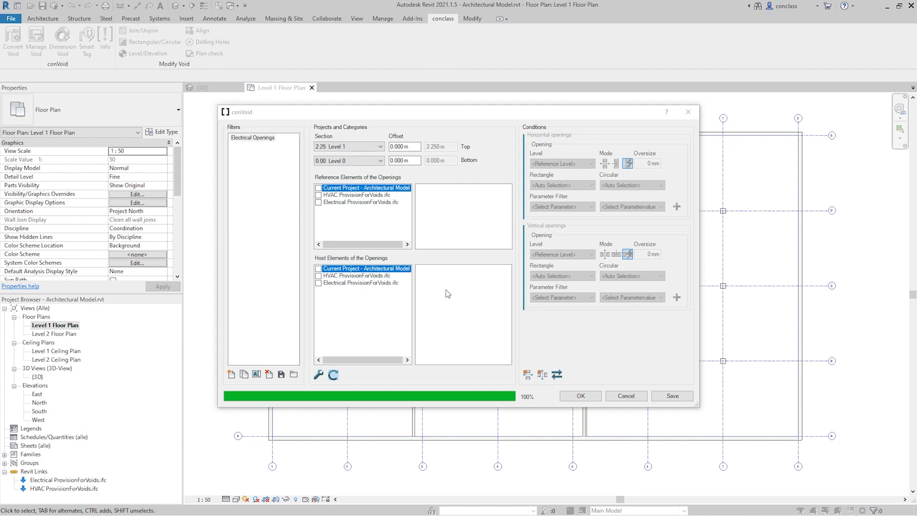
{"action": "left_click", "coordinate": [372, 147]}
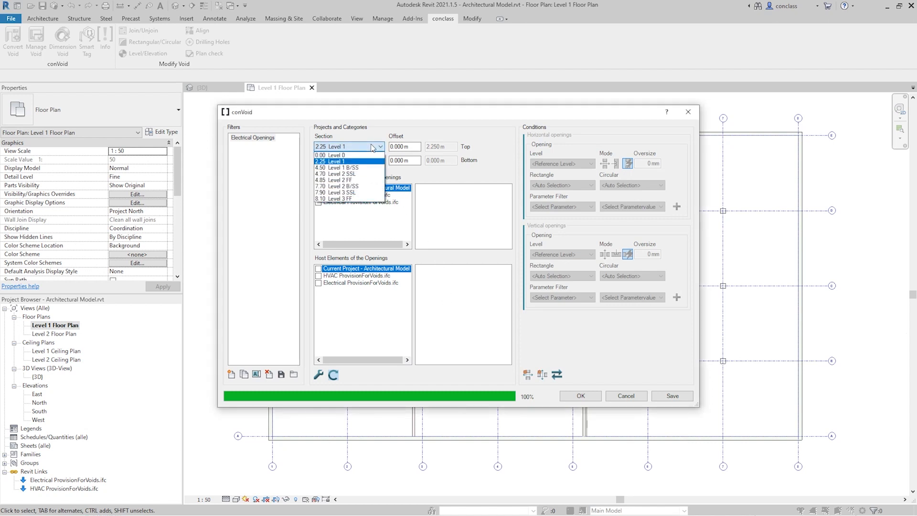
{"action": "left_click", "coordinate": [333, 198]}
{"action": "left_click", "coordinate": [359, 162]}
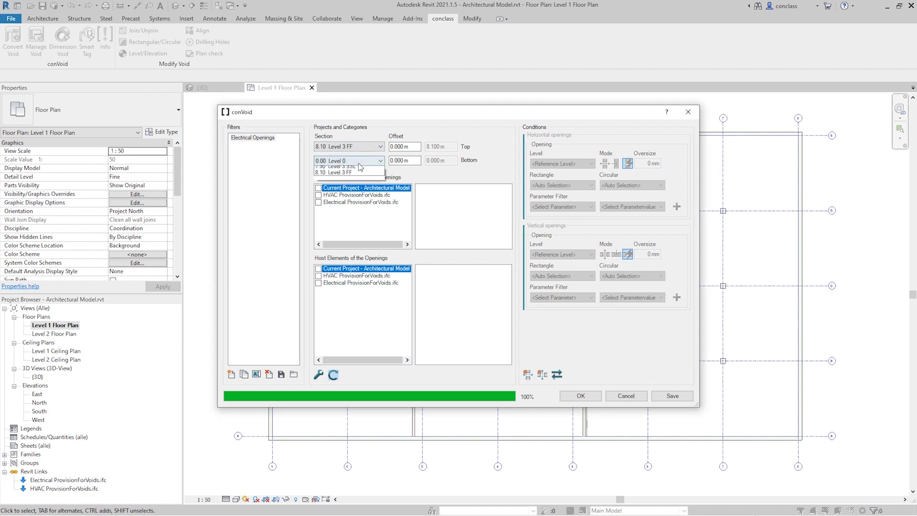
{"action": "left_click", "coordinate": [378, 170]}
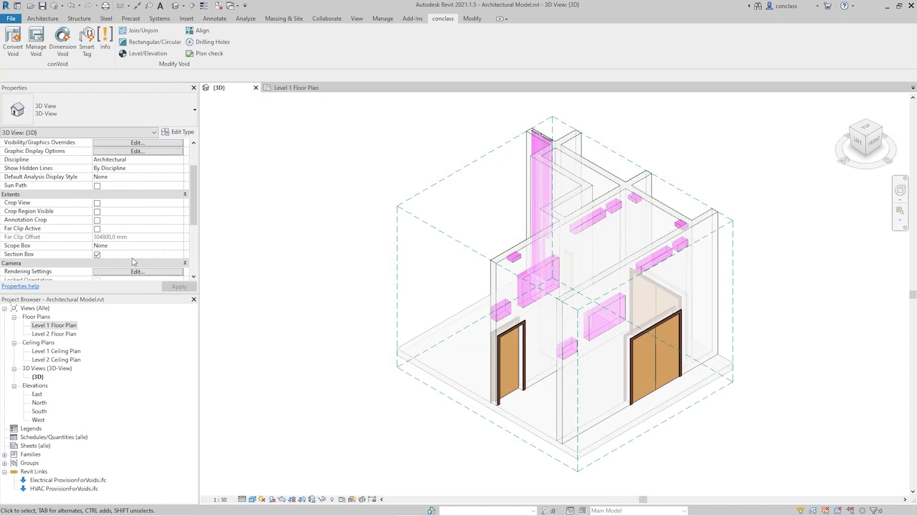
{"action": "left_click", "coordinate": [401, 235]}
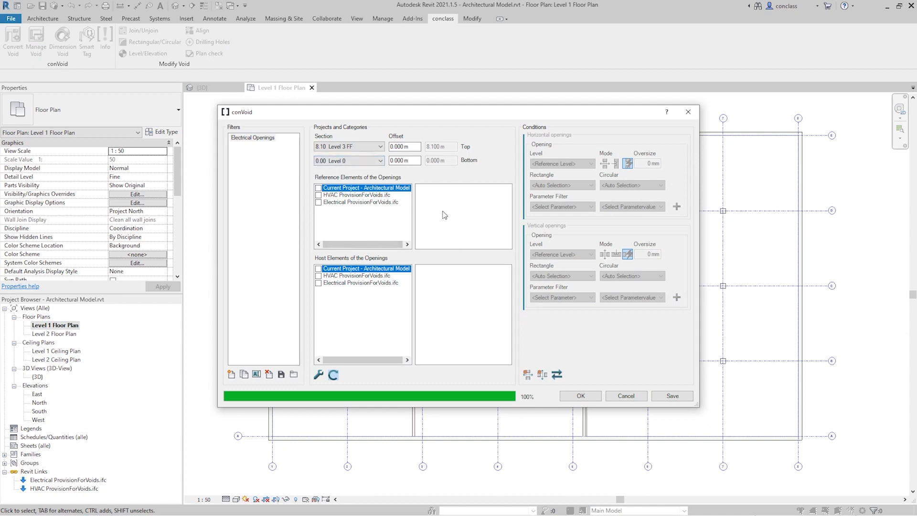
Use Electrical ProvisionForVoids.ifc for the reference elements and the current architectural project for the host elements
{"action": "left_click", "coordinate": [318, 203]}
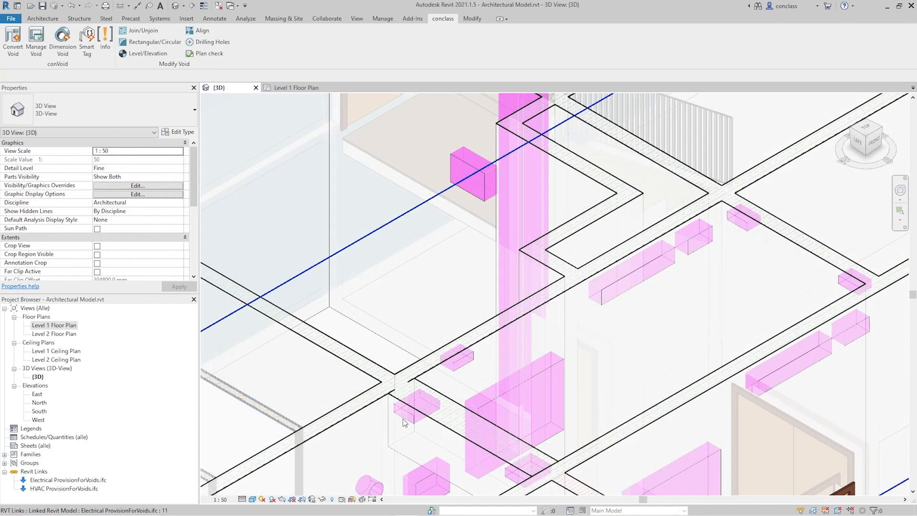
{"action": "left_click", "coordinate": [403, 421]}
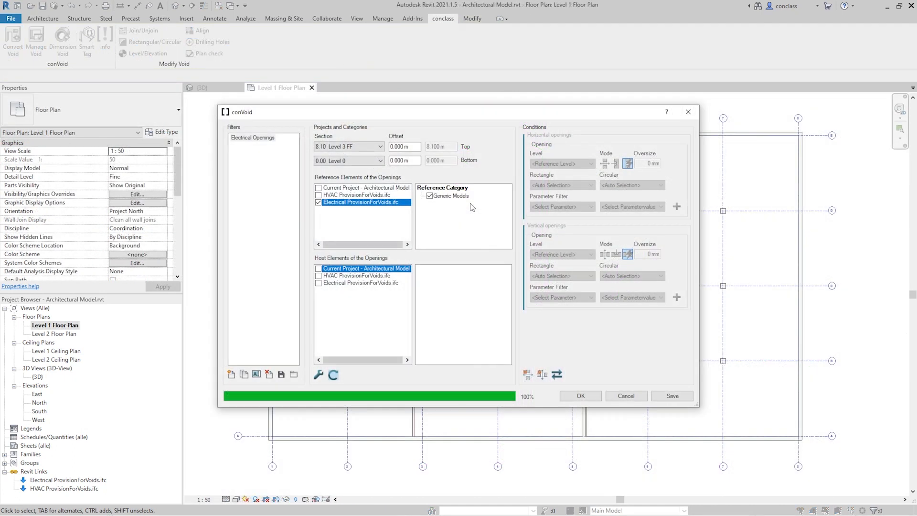
{"action": "left_click", "coordinate": [318, 270]}
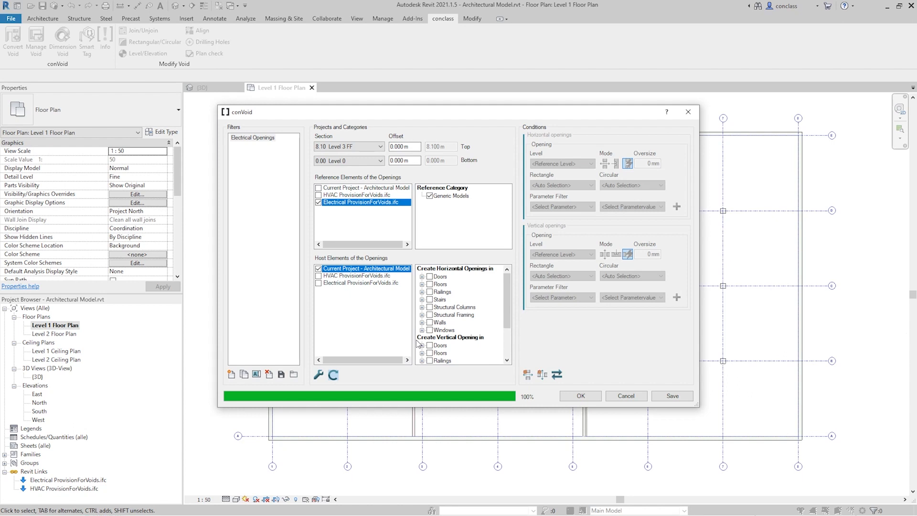
Include structural columns, structural framing and walls as hosts for horizontal openings, and floors and stairs for vertical openings
{"action": "left_click", "coordinate": [430, 316]}
{"action": "left_click", "coordinate": [430, 322]}
{"action": "left_click", "coordinate": [430, 314]}
{"action": "left_click", "coordinate": [430, 314]}
{"action": "scroll", "coordinate": [457, 324], "scroll_direction": "down", "scroll_amount": 2}
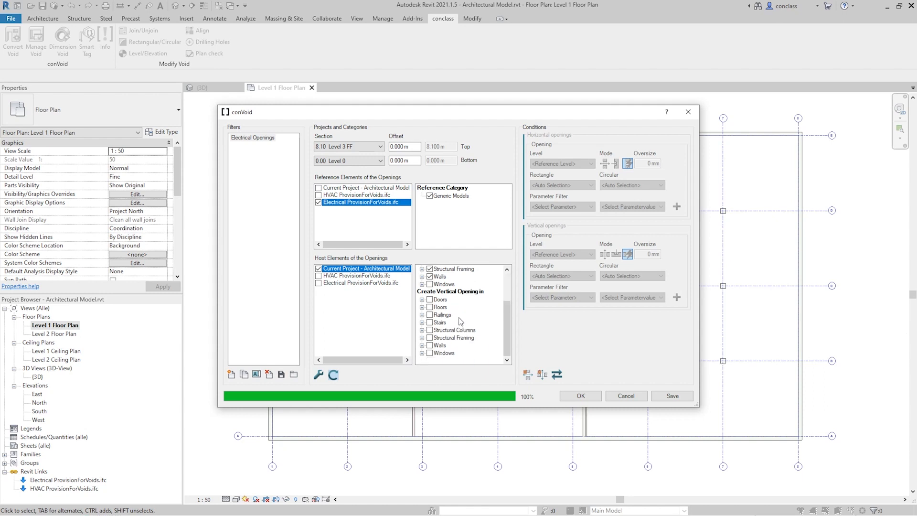
{"action": "left_click", "coordinate": [431, 322]}
{"action": "scroll", "coordinate": [457, 325], "scroll_direction": "up", "scroll_amount": 2}
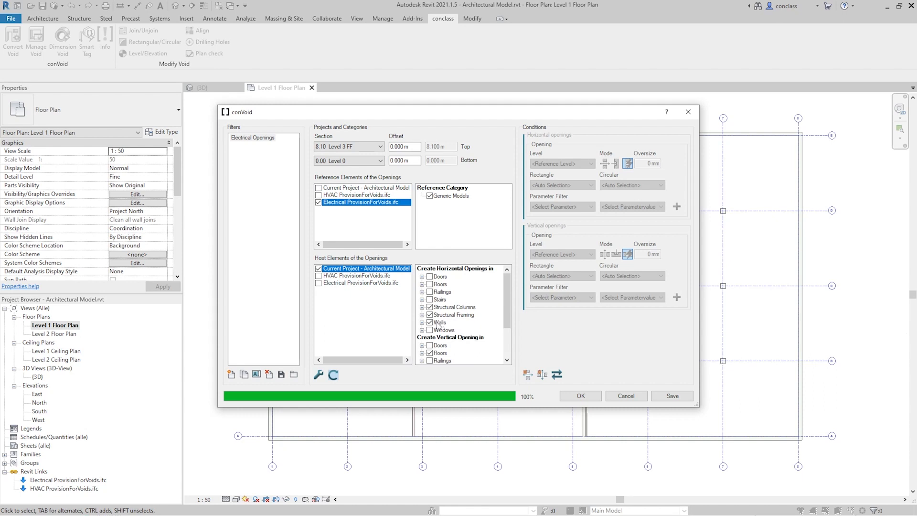
Try limiting the wall hosts for horizontal openings to the In-situ Concrete 200 and In-situ Concrete 300 types
{"action": "left_click", "coordinate": [422, 322]}
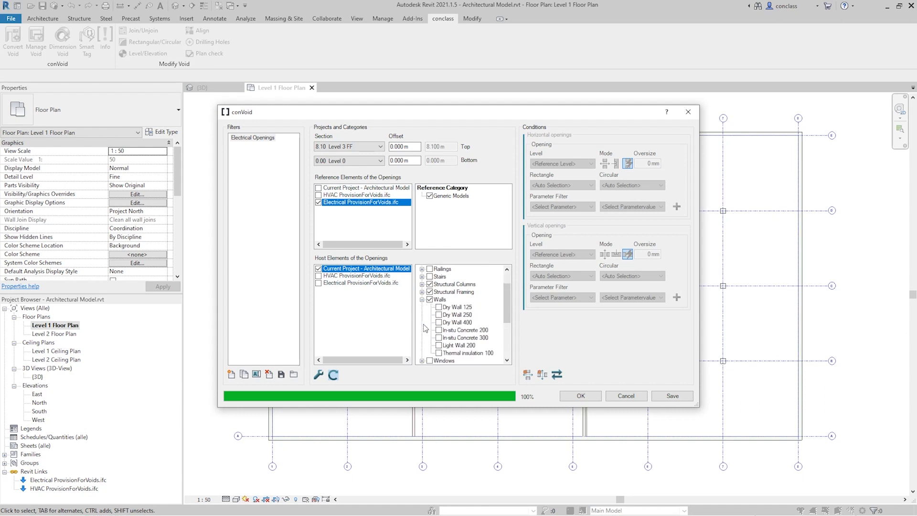
{"action": "left_click", "coordinate": [438, 330]}
{"action": "left_click", "coordinate": [439, 338]}
{"action": "left_click", "coordinate": [439, 338]}
{"action": "left_click", "coordinate": [438, 330]}
{"action": "left_click", "coordinate": [422, 300]}
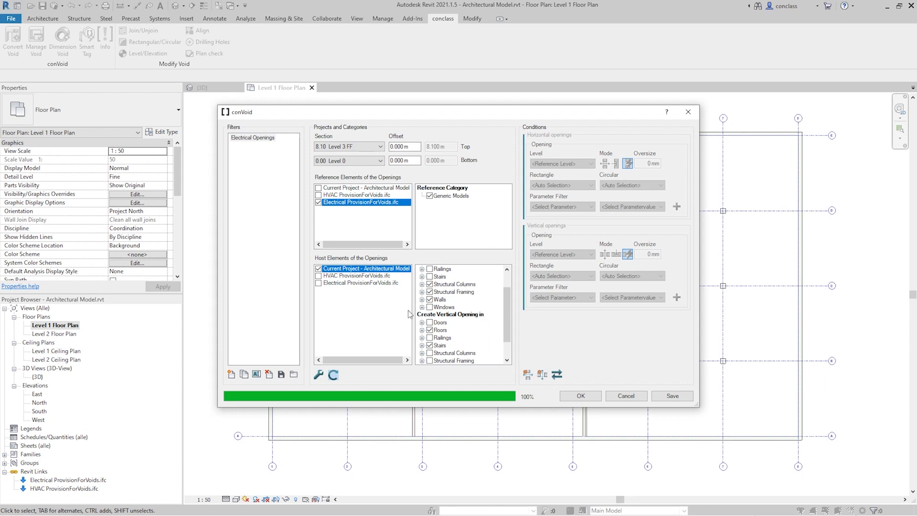
Enable adopting provisions for voids from the linked model, with limits of 1 mm minimum opening size, 9999 mm round-to-rectangular diameter and 0 mm join distance
{"action": "left_click", "coordinate": [318, 374]}
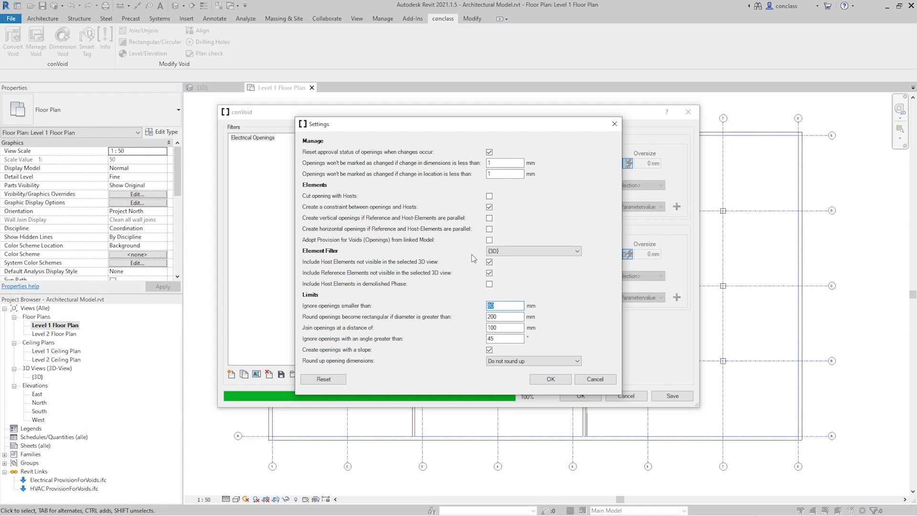
{"action": "left_click", "coordinate": [489, 240]}
{"action": "left_click_drag", "start_coordinate": [497, 307], "coordinate": [478, 307]}
{"action": "type", "text": "1"}
{"action": "key", "text": "Tab"}
{"action": "type", "text": "9999"}
{"action": "key", "text": "Tab"}
{"action": "type", "text": "0"}
{"action": "left_click", "coordinate": [533, 379]}
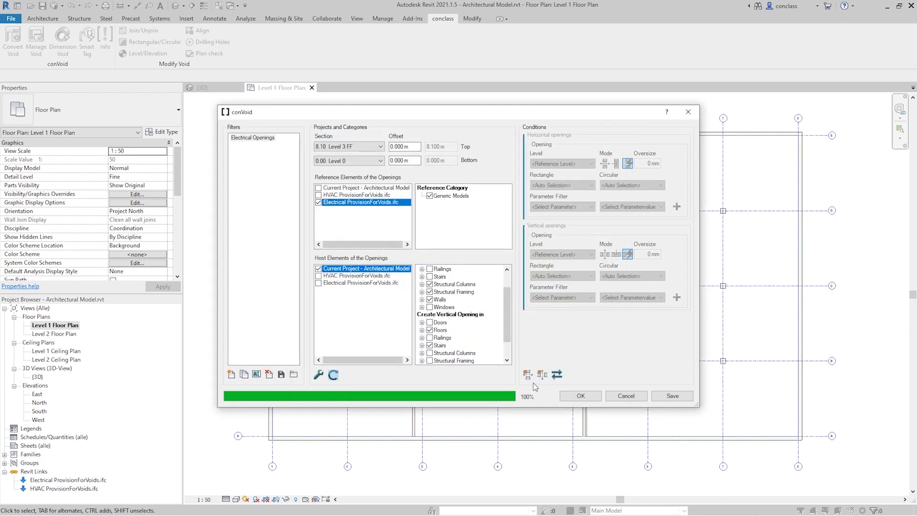
Refresh the filter's elements and open the level choices for horizontal openings
{"action": "left_click", "coordinate": [333, 376]}
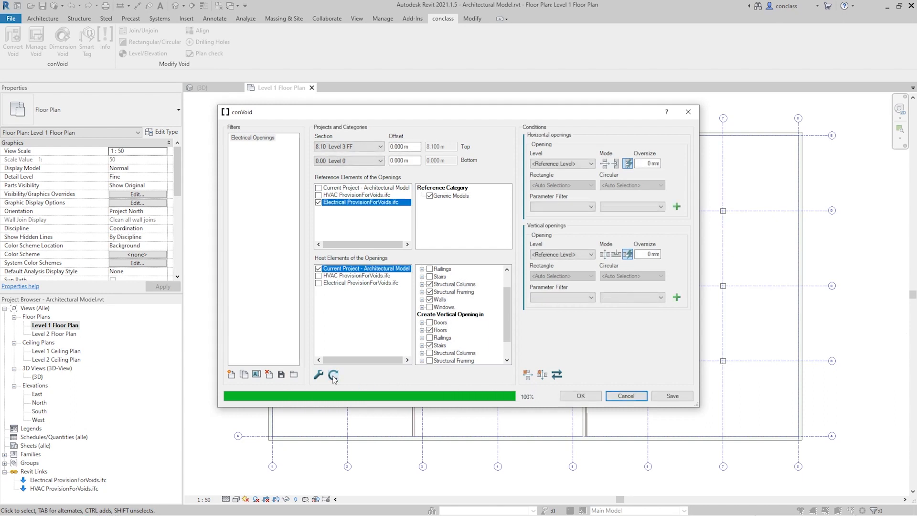
{"action": "left_click", "coordinate": [591, 164]}
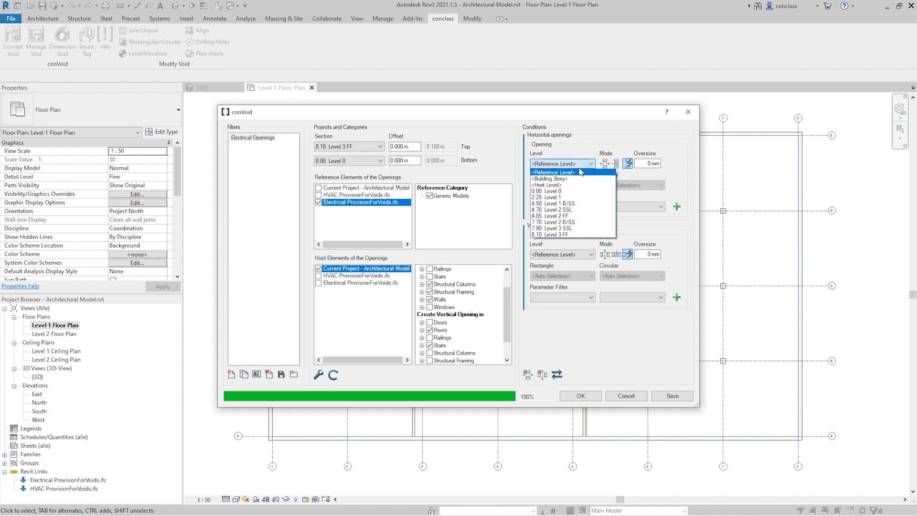